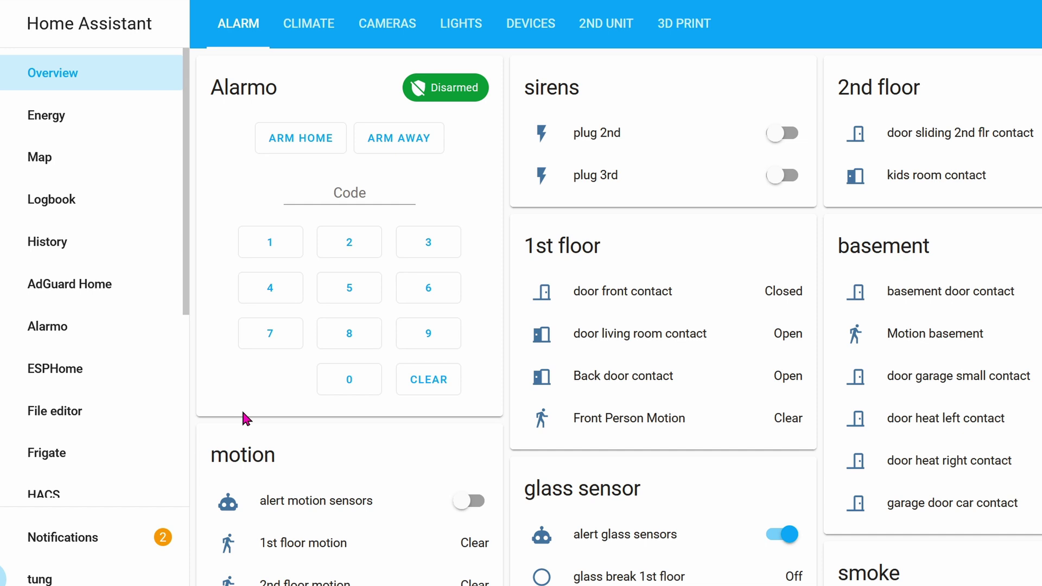
Add a new device from the Z-Wave JS integration settings to include the Ring Keypad v2
scroll(128, 425, "down", 5)
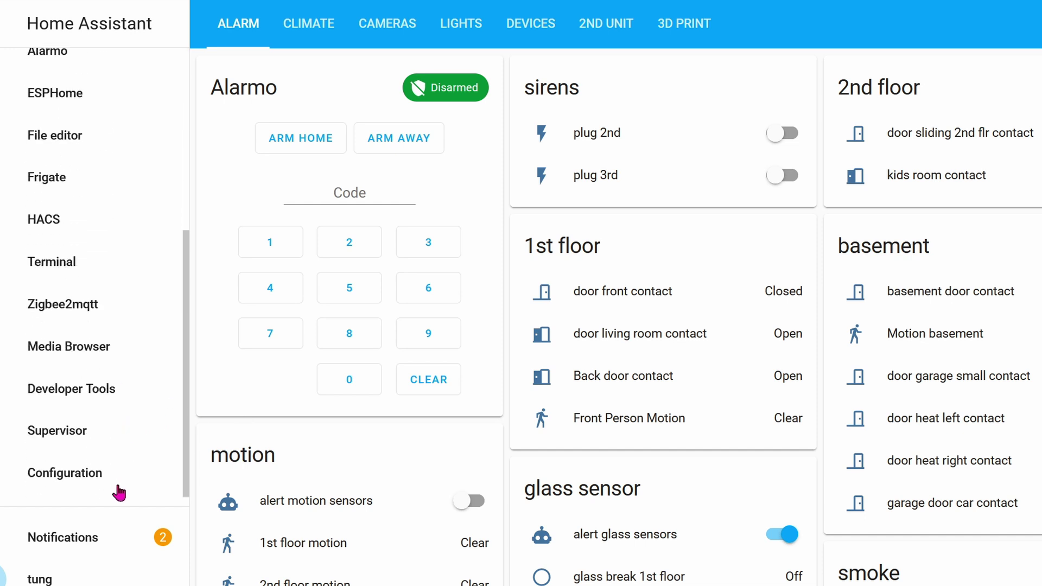
left_click(110, 486)
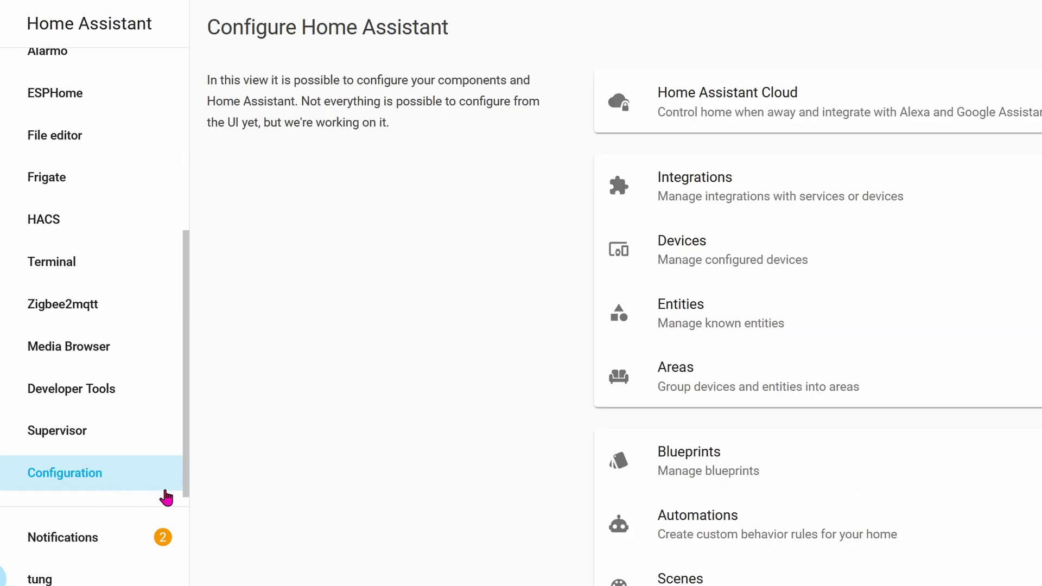
left_click(734, 183)
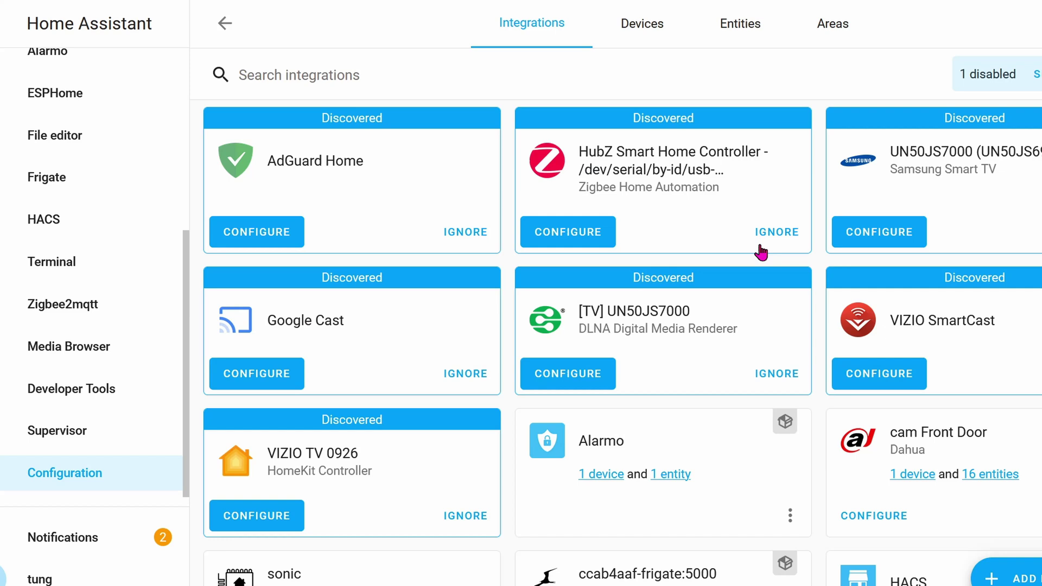
scroll(763, 302, "down", 15)
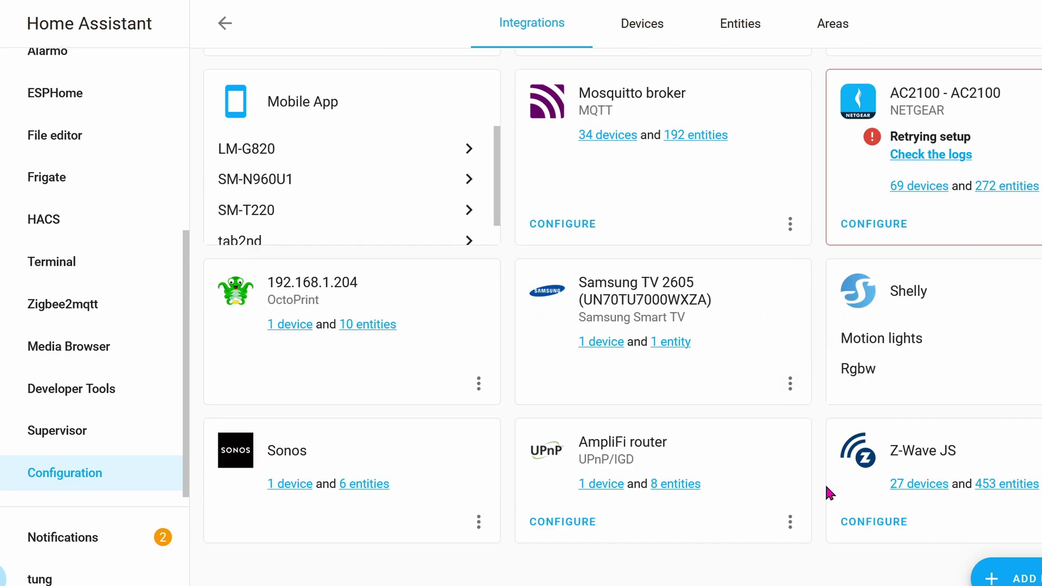
left_click(882, 523)
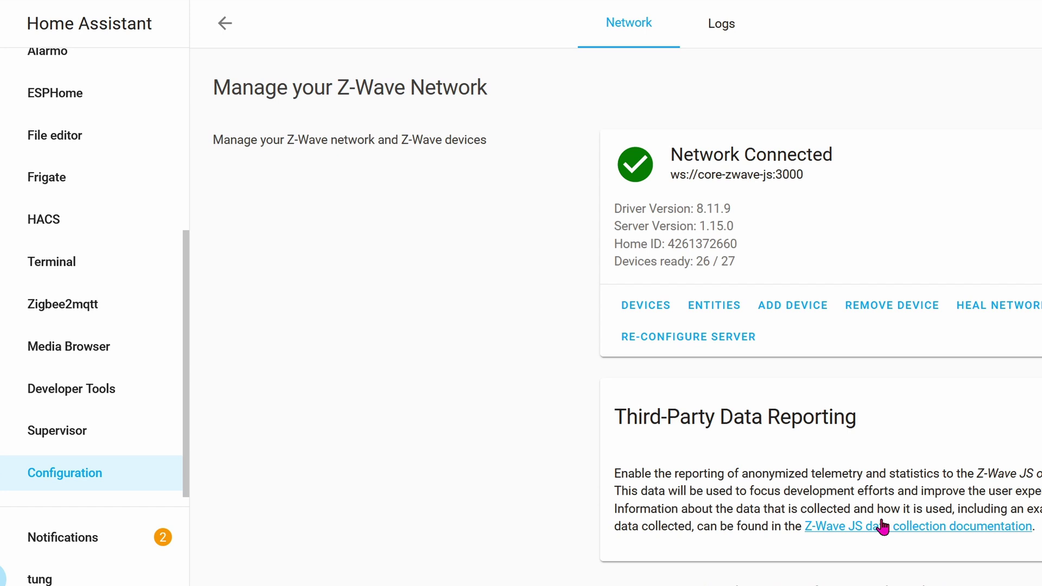
left_click(775, 308)
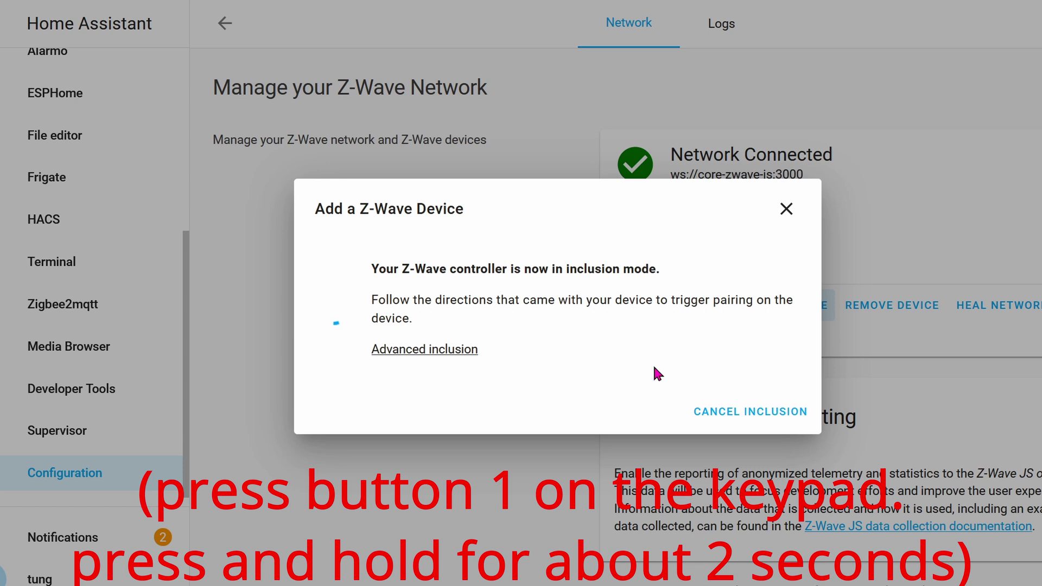
left_click(744, 411)
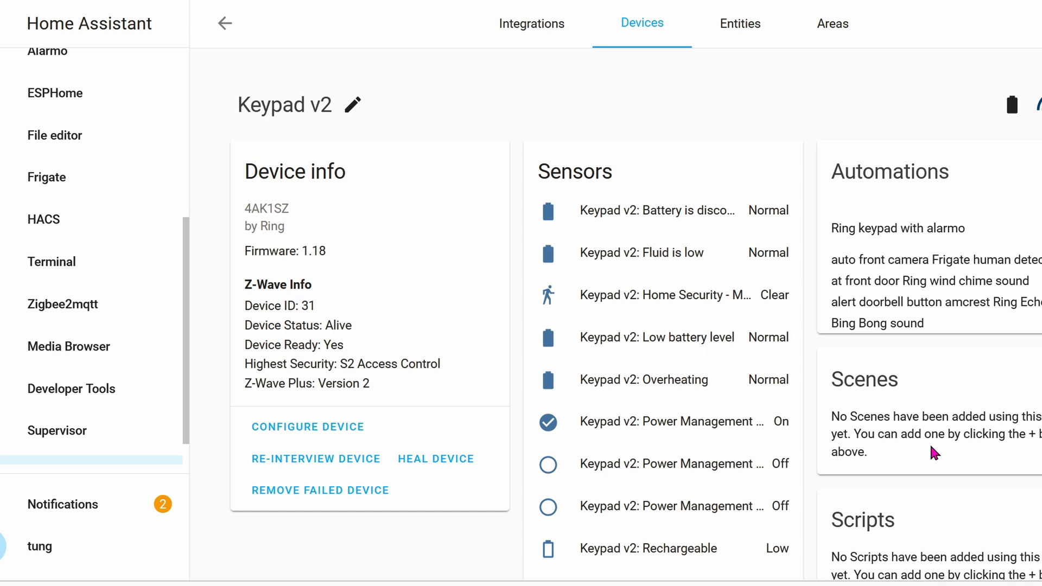
Inspect the keypad's motion detection sensor, then reveal its 181 disabled entities
scroll(931, 448, "down", 2)
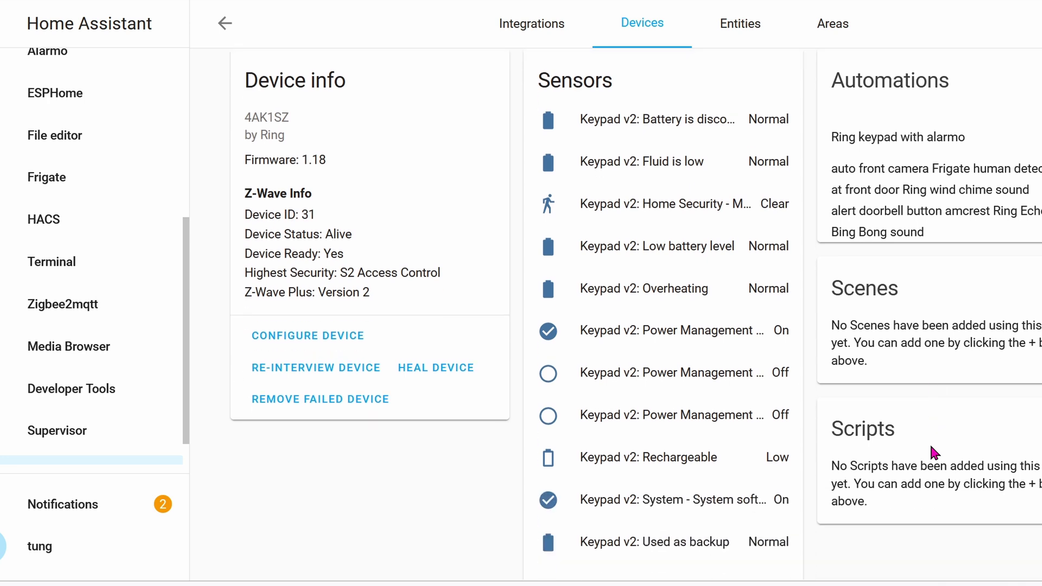
left_click(665, 217)
key("Escape")
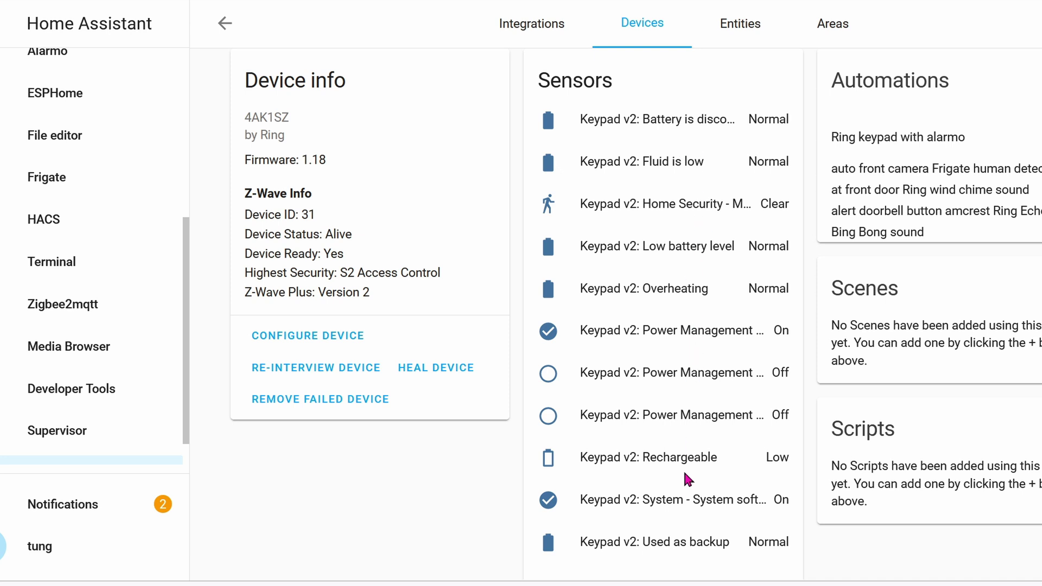
scroll(838, 434, "down", 2)
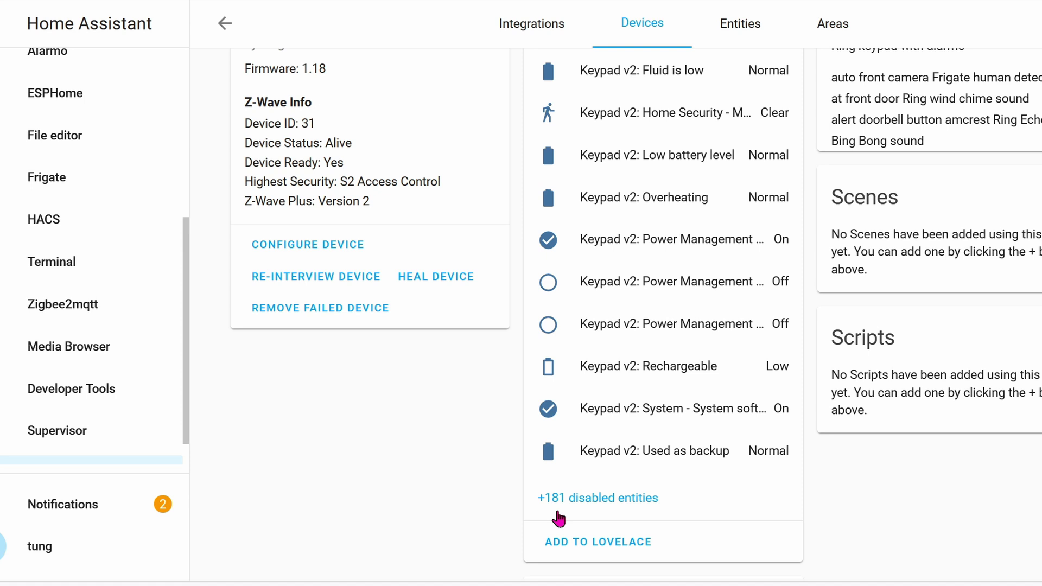
left_click(589, 504)
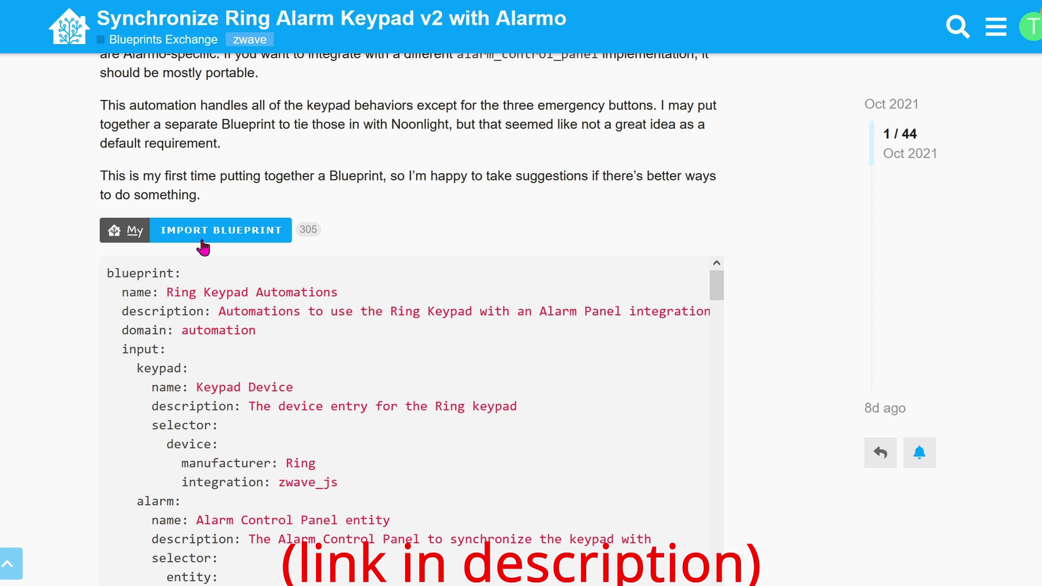
Import the Ring Keypad Automations blueprint from the forum post, signing in to Home Assistant
left_click(203, 240)
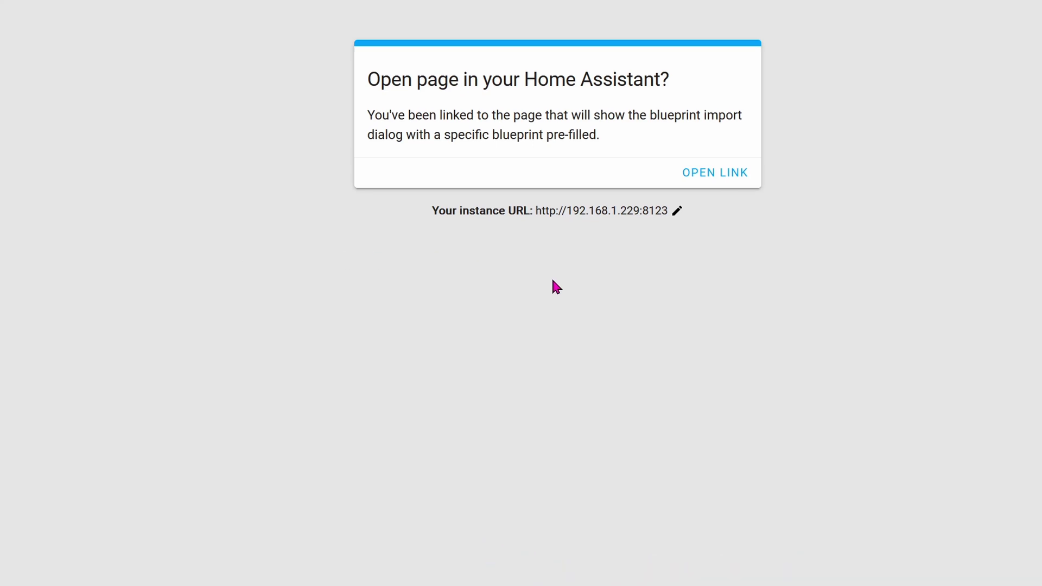
left_click(716, 179)
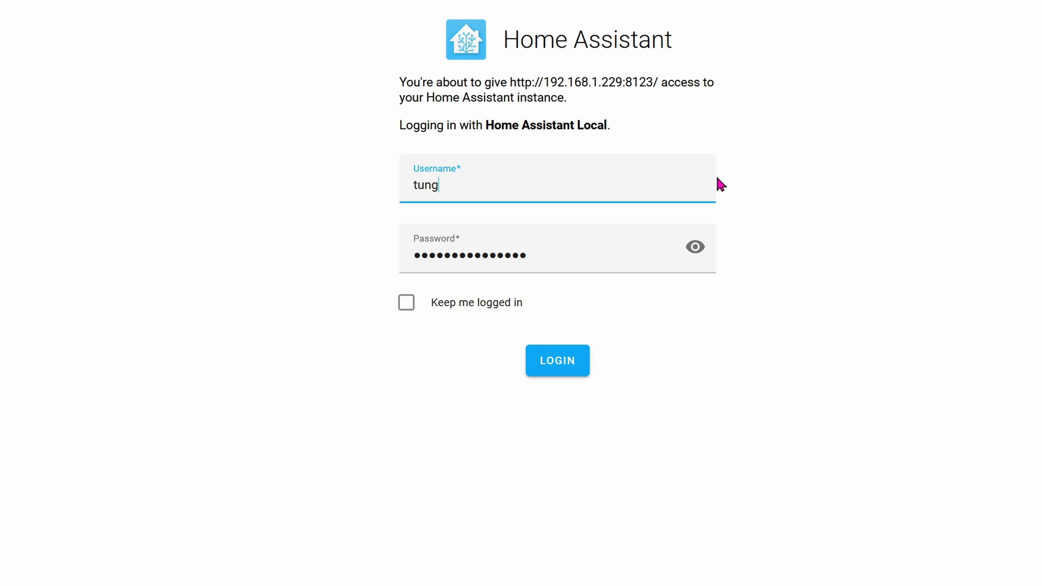
left_click(540, 363)
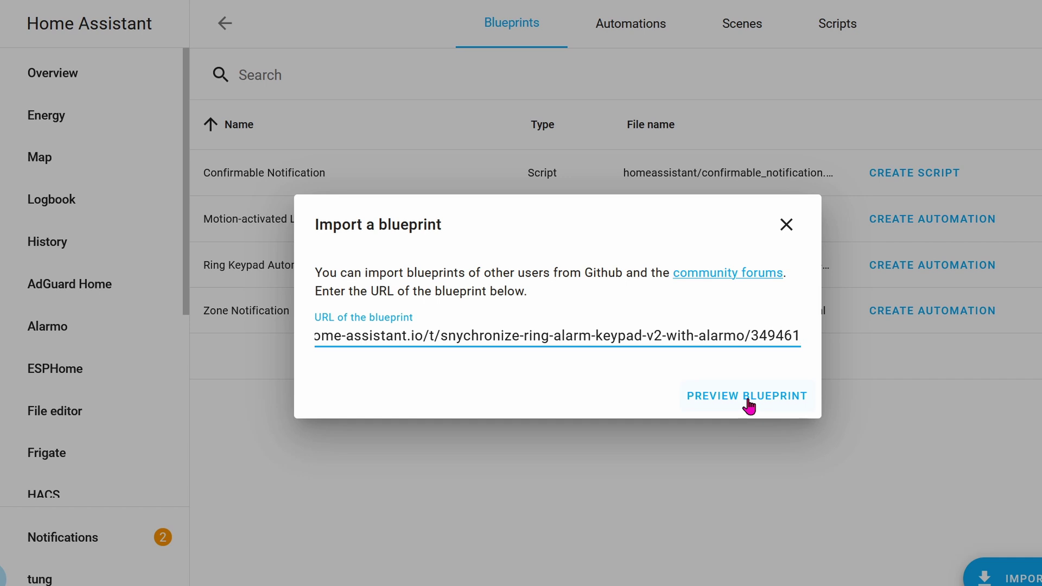
key("Escape")
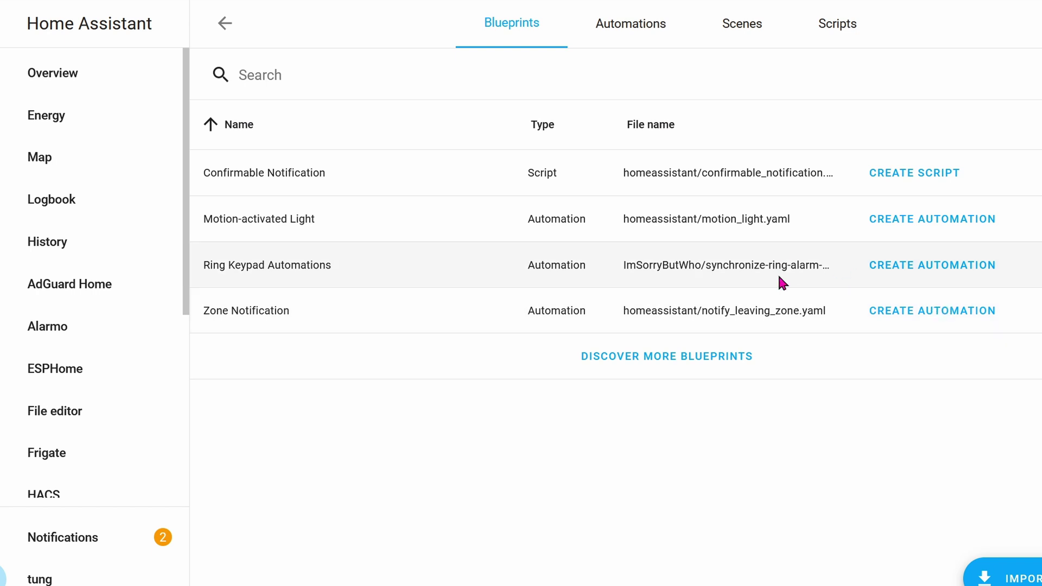
Start a new automation from the Ring Keypad blueprint and select 'alarmo' in its name
left_click(933, 266)
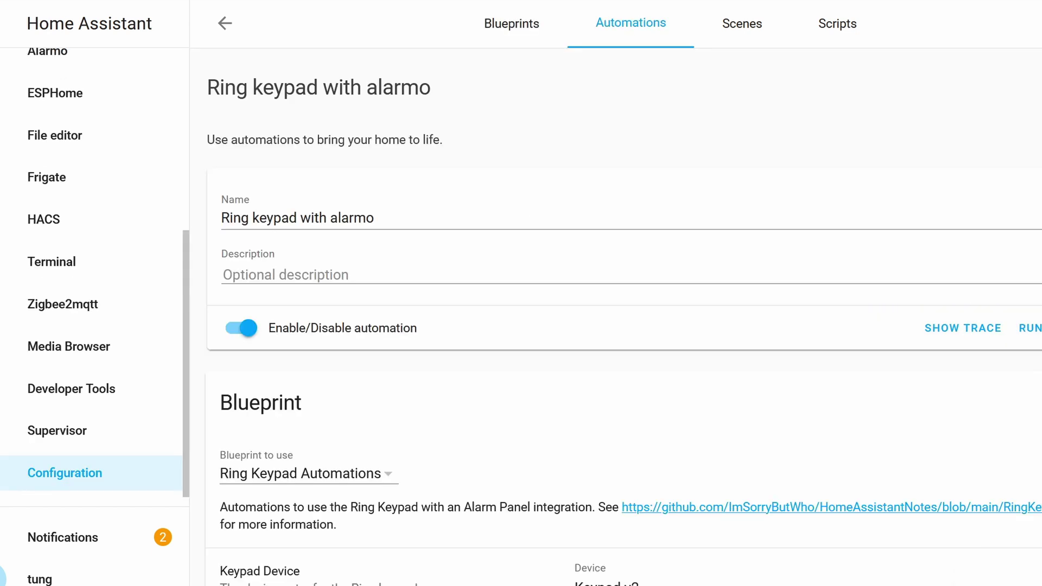
double_click(520, 217)
scroll(774, 440, "down", 2)
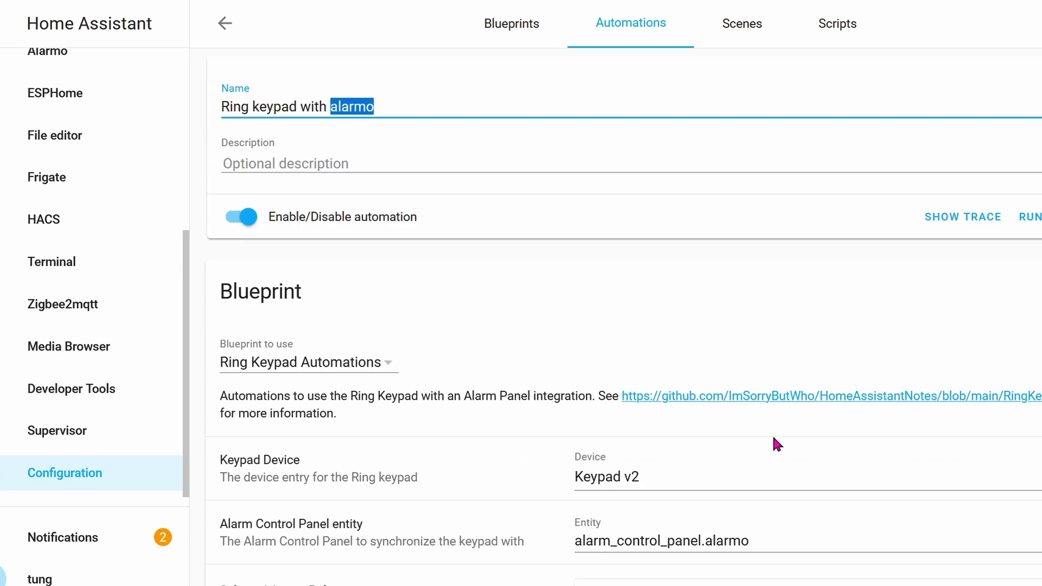
scroll(765, 439, "down", 1)
Choose Keypad v2 as the keypad device and alarm_control_panel.alarmo as the alarm panel
left_click(693, 405)
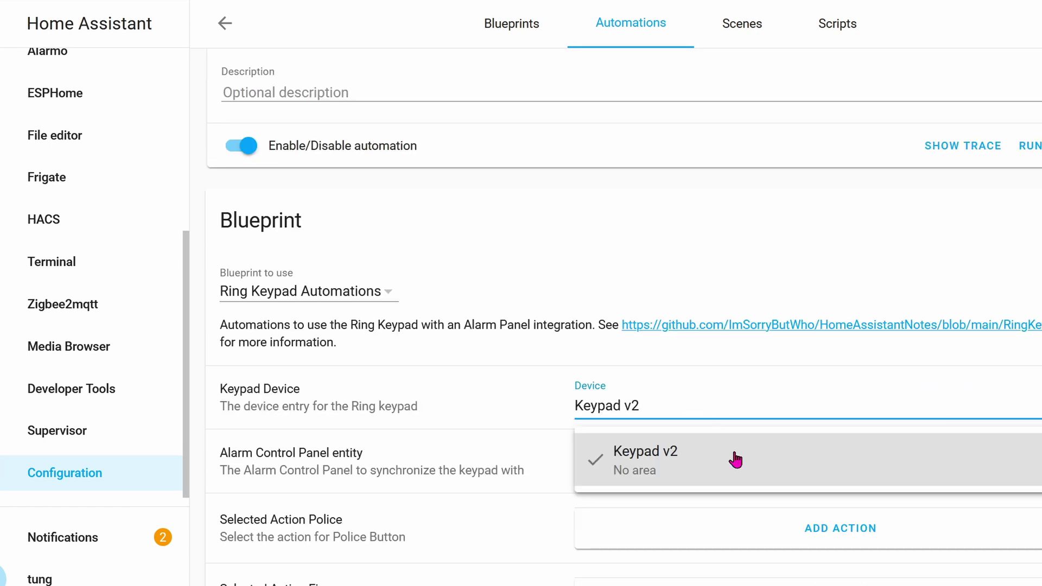
left_click(726, 381)
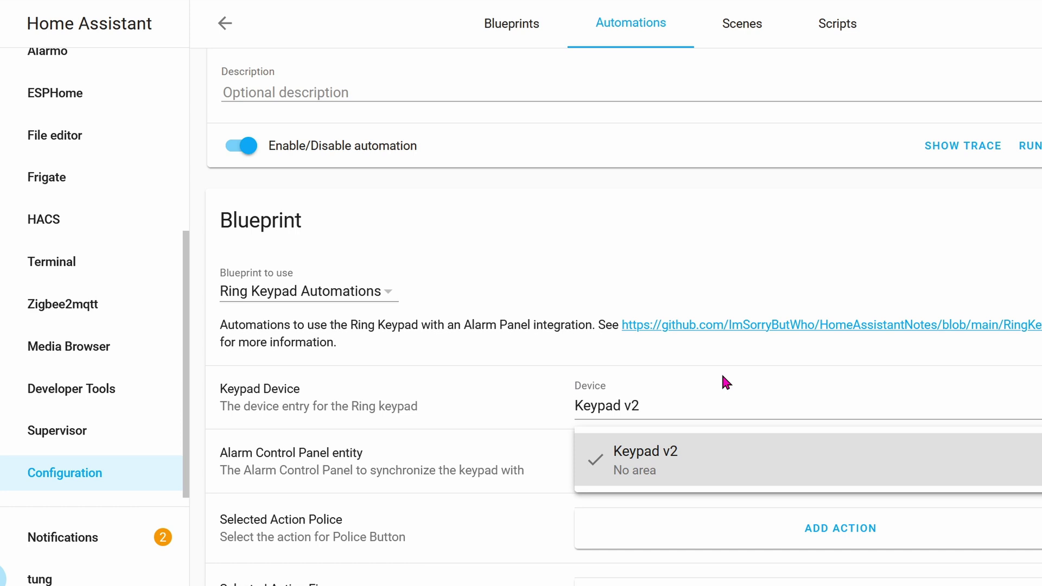
left_click(826, 458)
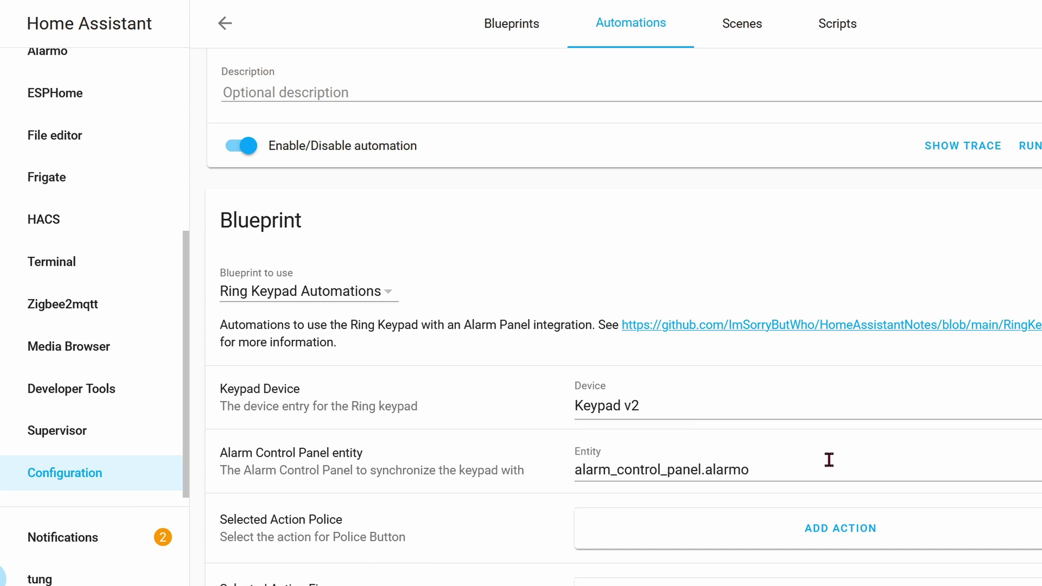
scroll(856, 473, "down", 2)
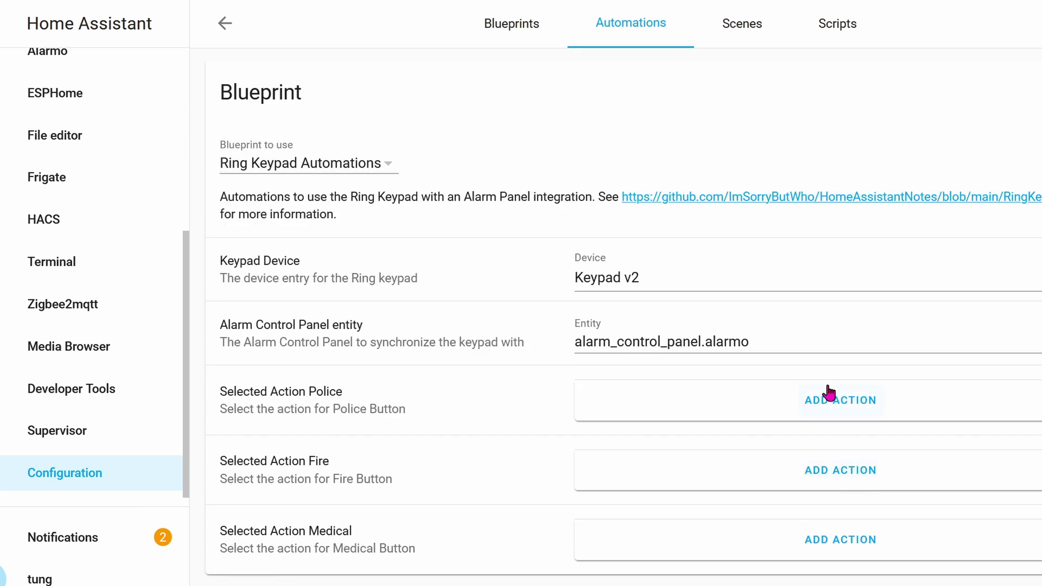
left_click(801, 335)
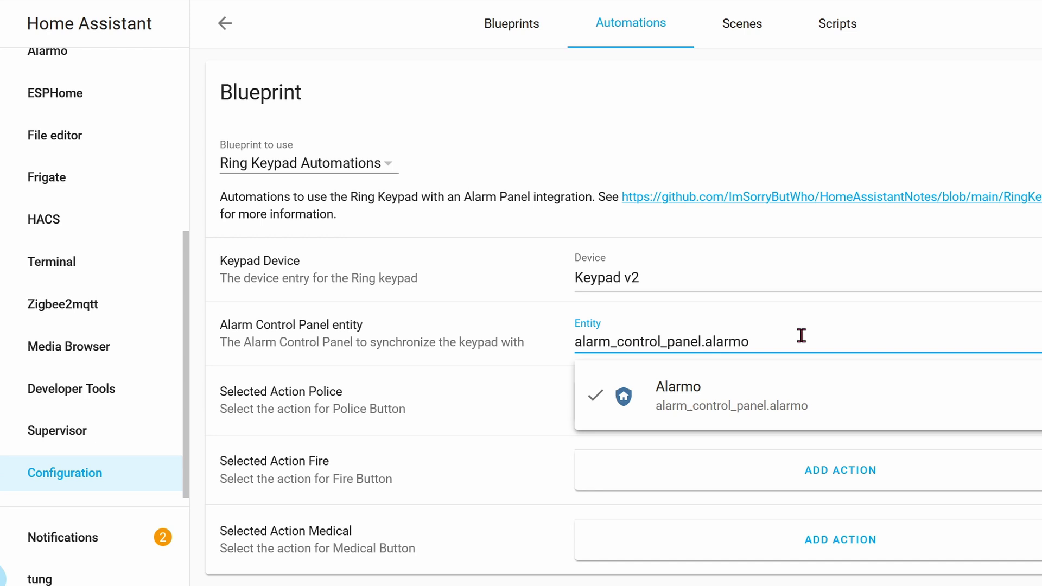
left_click(784, 227)
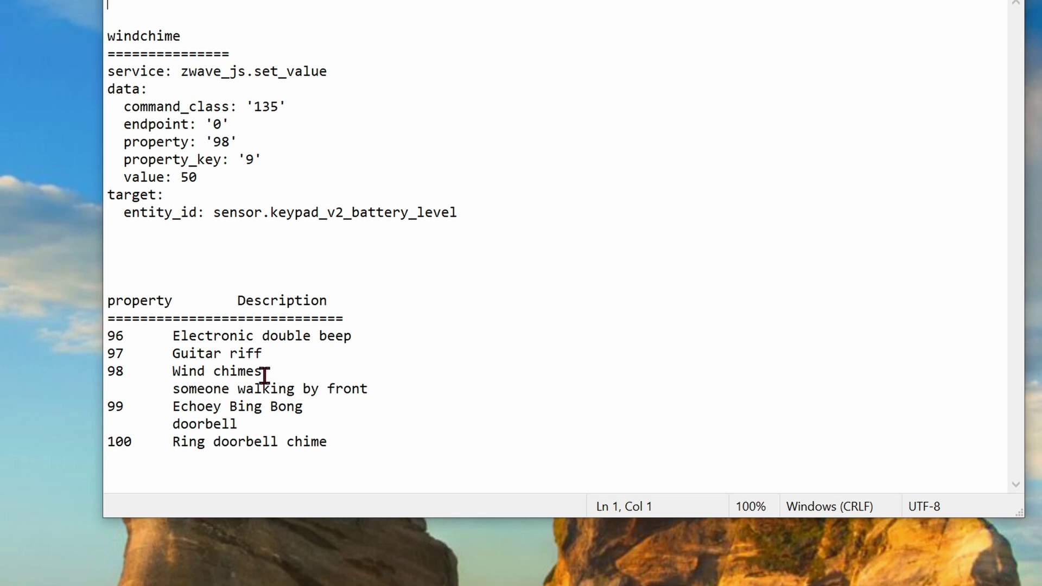
Highlight the windchime heading, property 98 and value 50 in the Notepad example
left_click(272, 388)
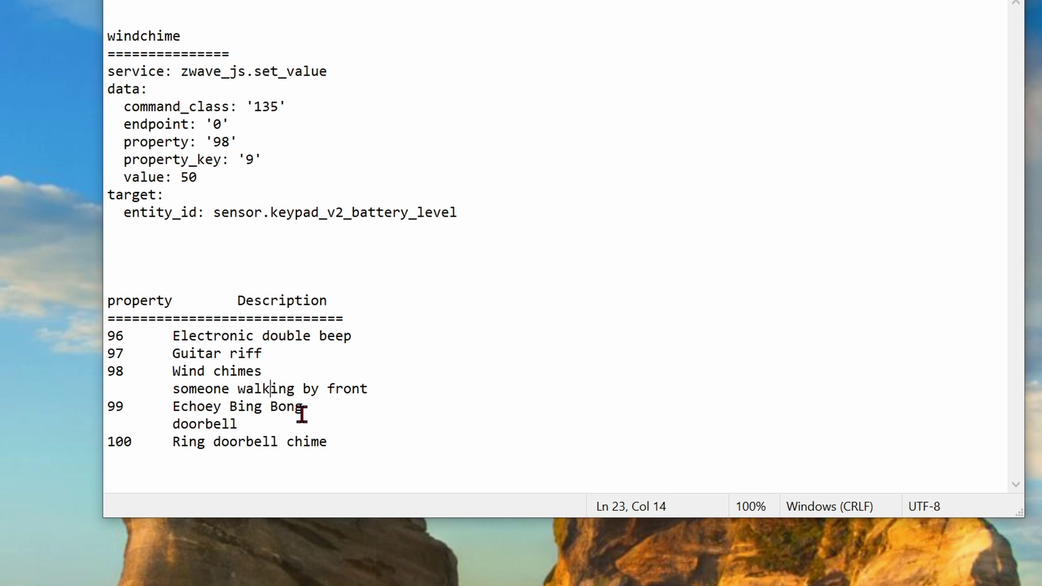
double_click(200, 34)
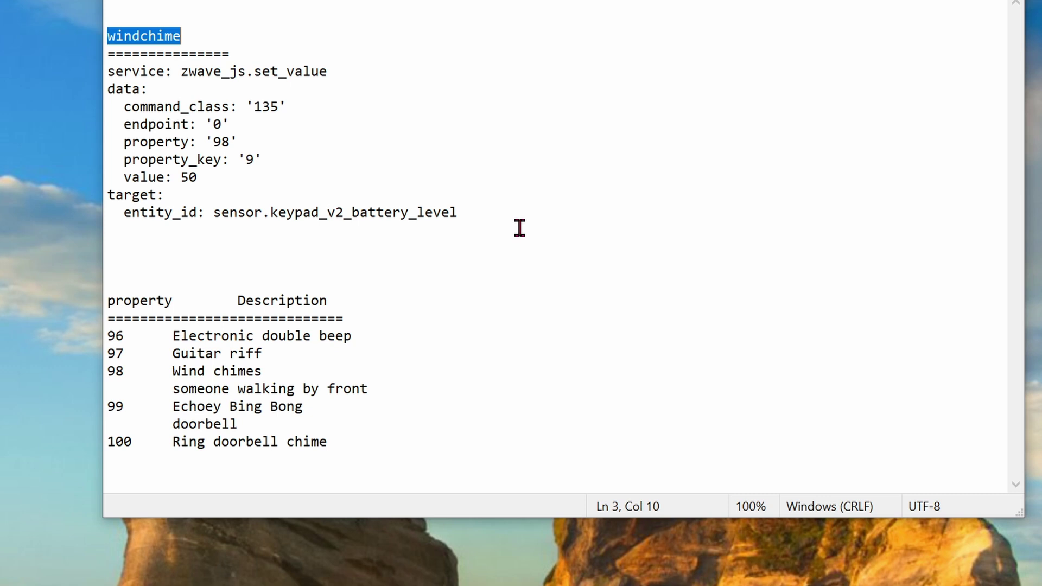
double_click(216, 139)
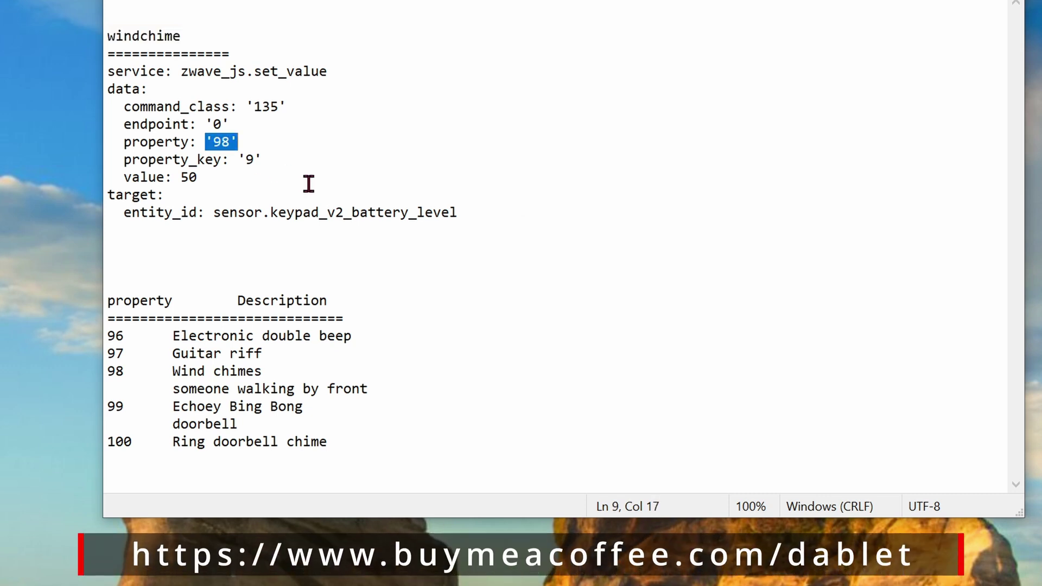
double_click(214, 175)
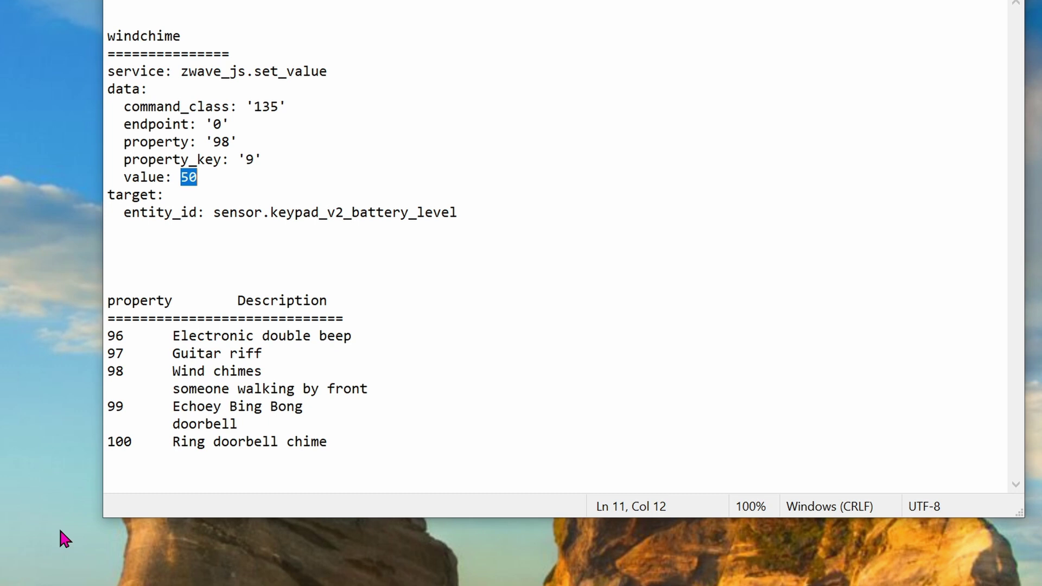
left_click(233, 174)
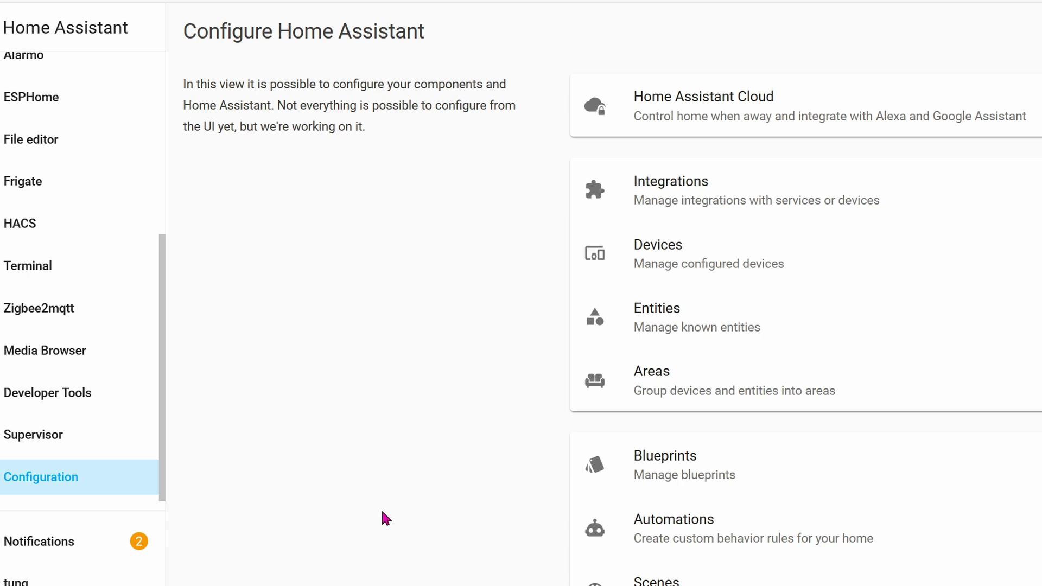
Search automations for 'ring' and open the front door Frigate Ring wind chime automation
left_click(711, 536)
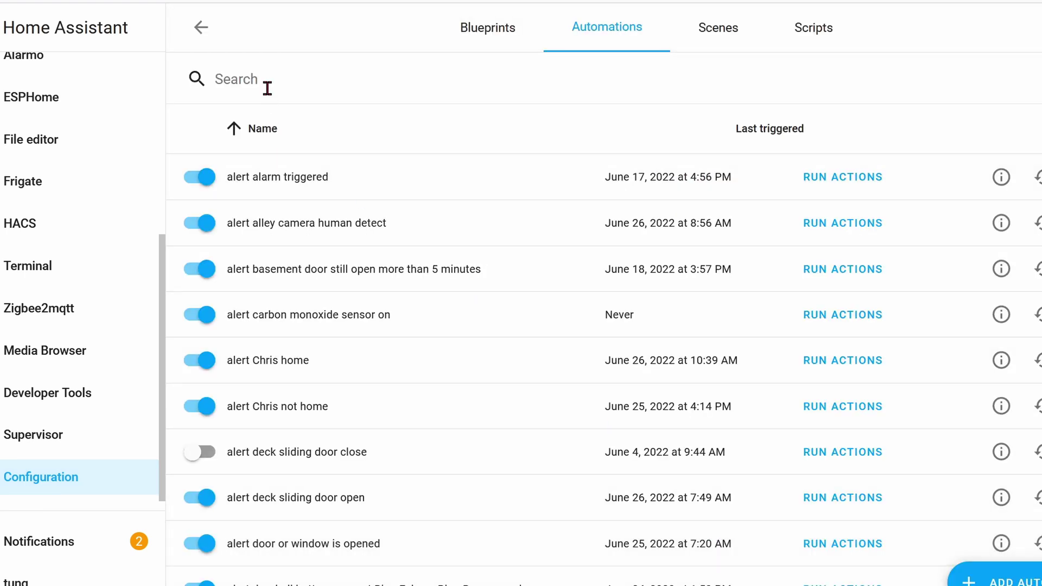
left_click(267, 87)
type("ring")
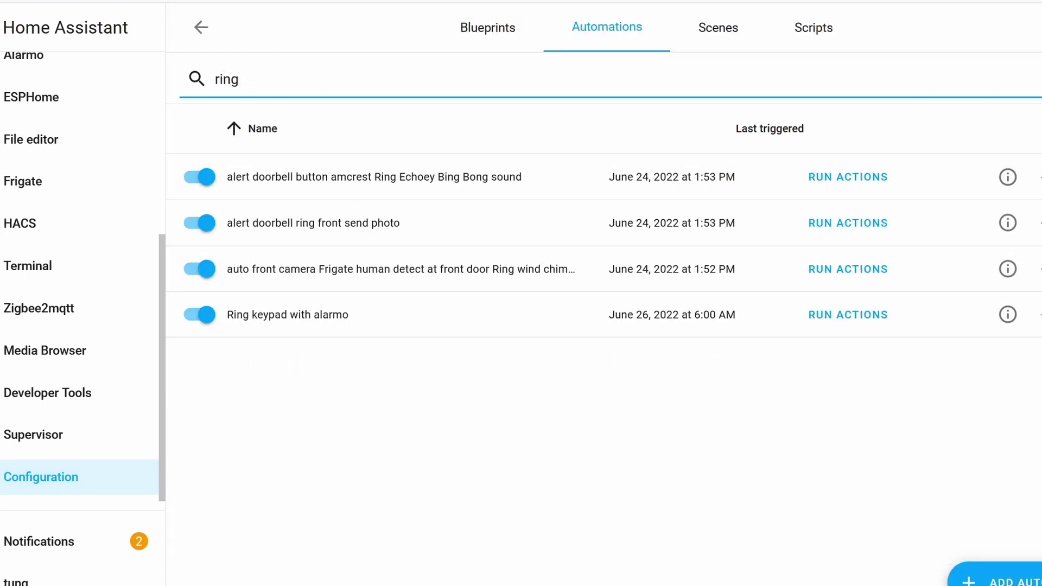
left_click(470, 267)
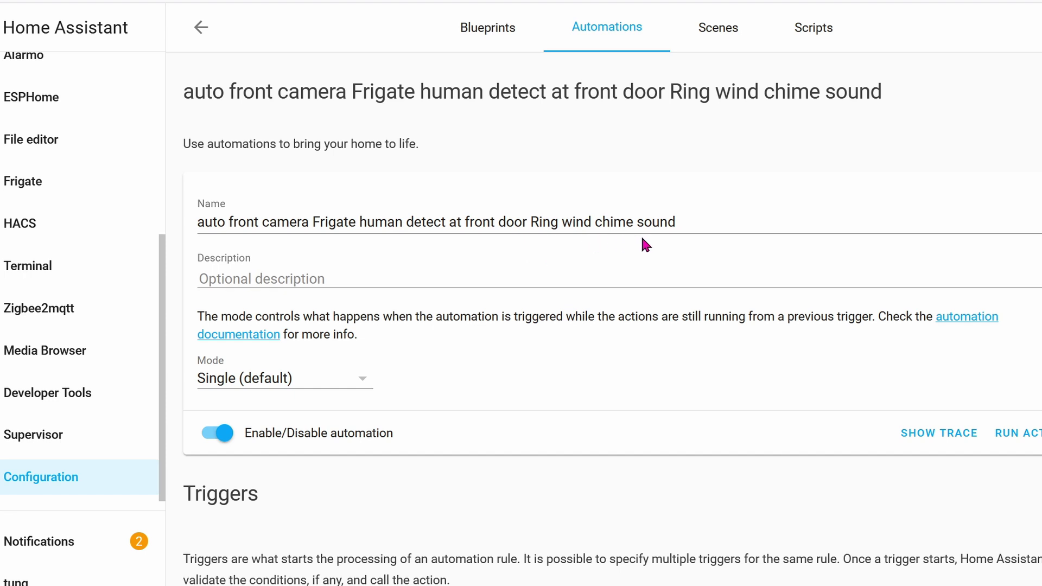
scroll(643, 239, "down", 5)
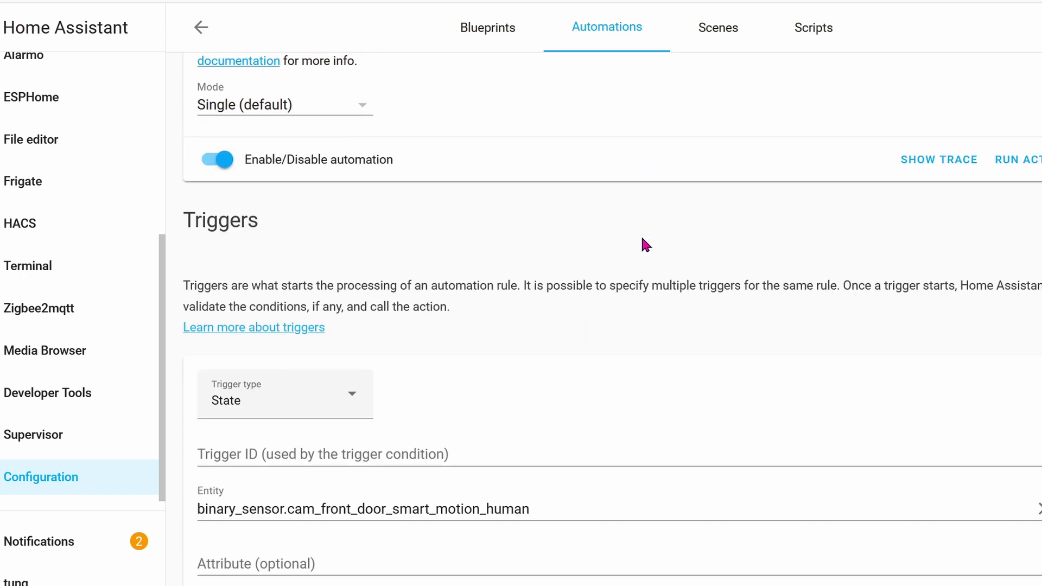
scroll(641, 239, "down", 3)
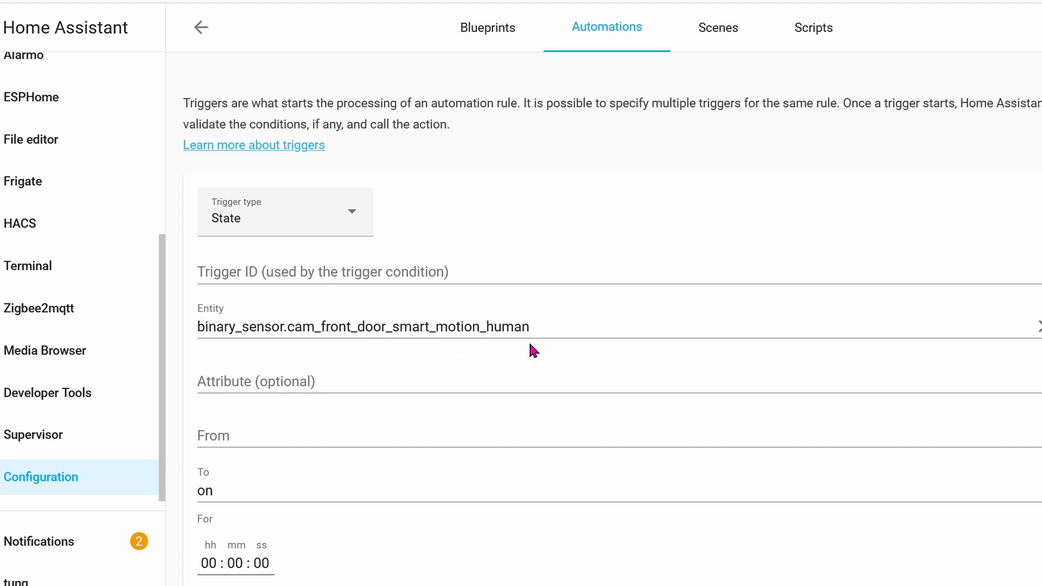
scroll(543, 350, "down", 10)
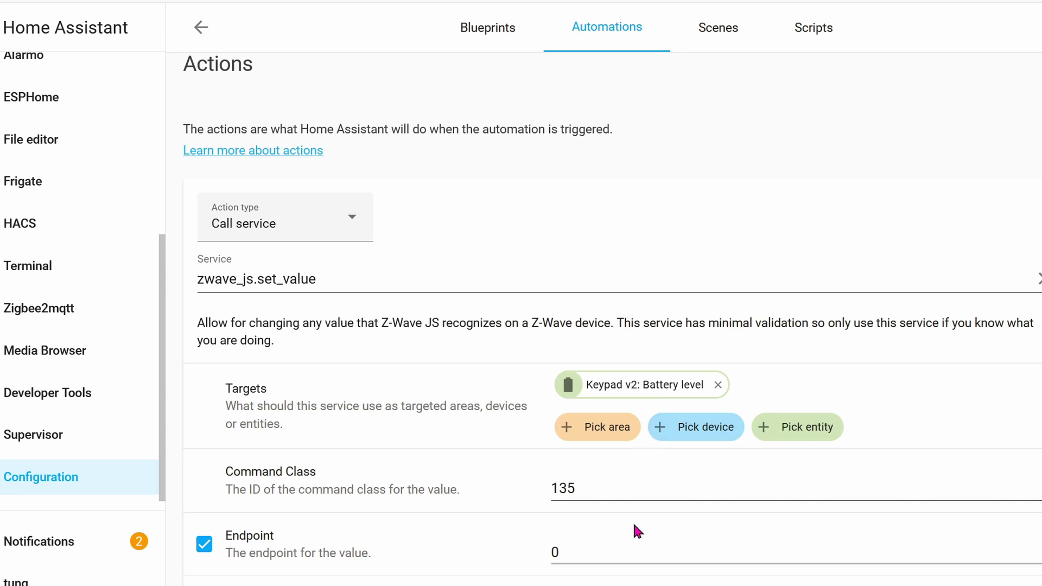
Scroll through the set_value action fields: property 98, property key 9, value 100
scroll(641, 554, "down", 3)
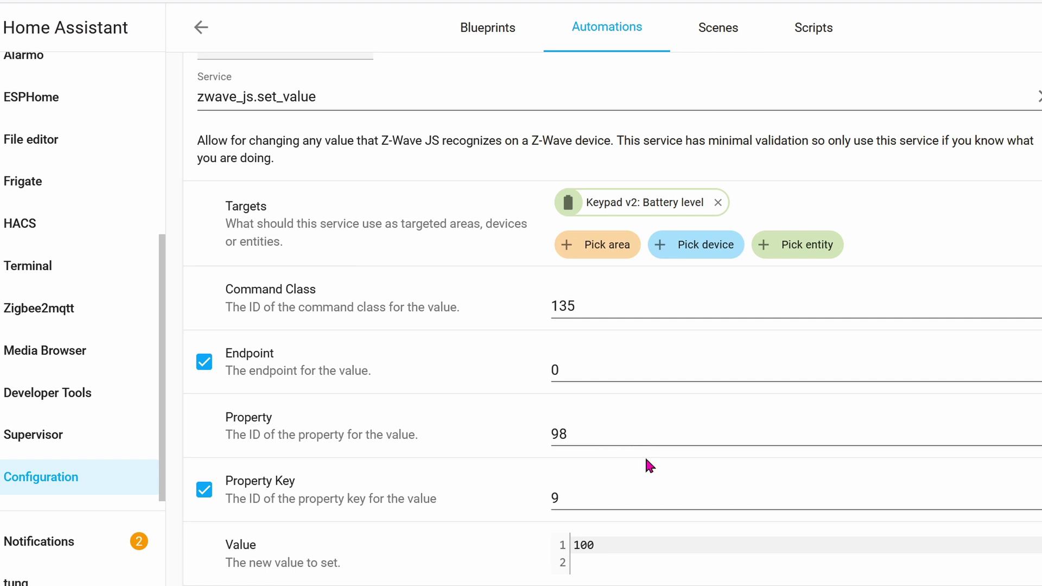
scroll(658, 475, "down", 4)
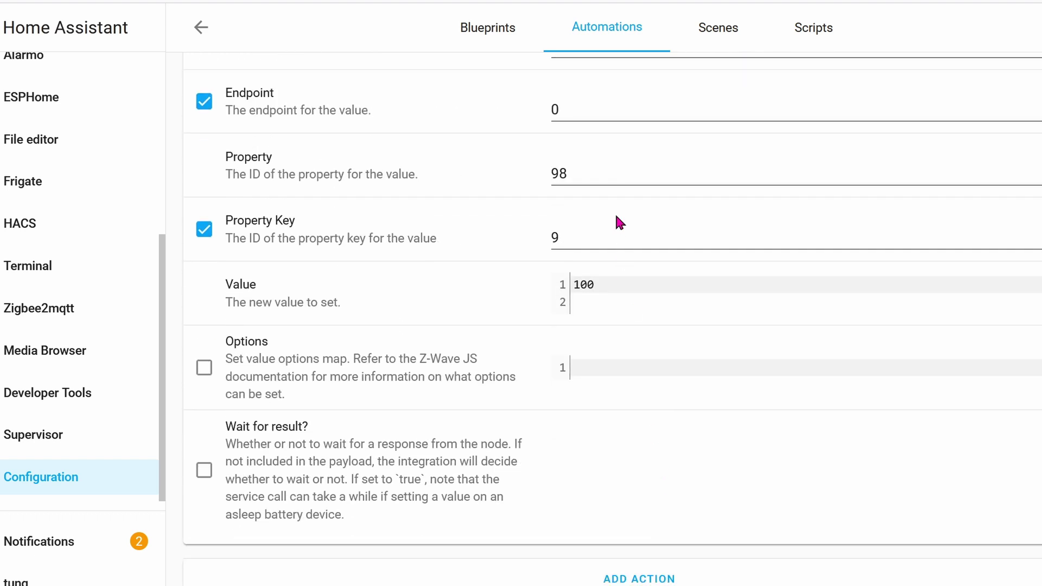